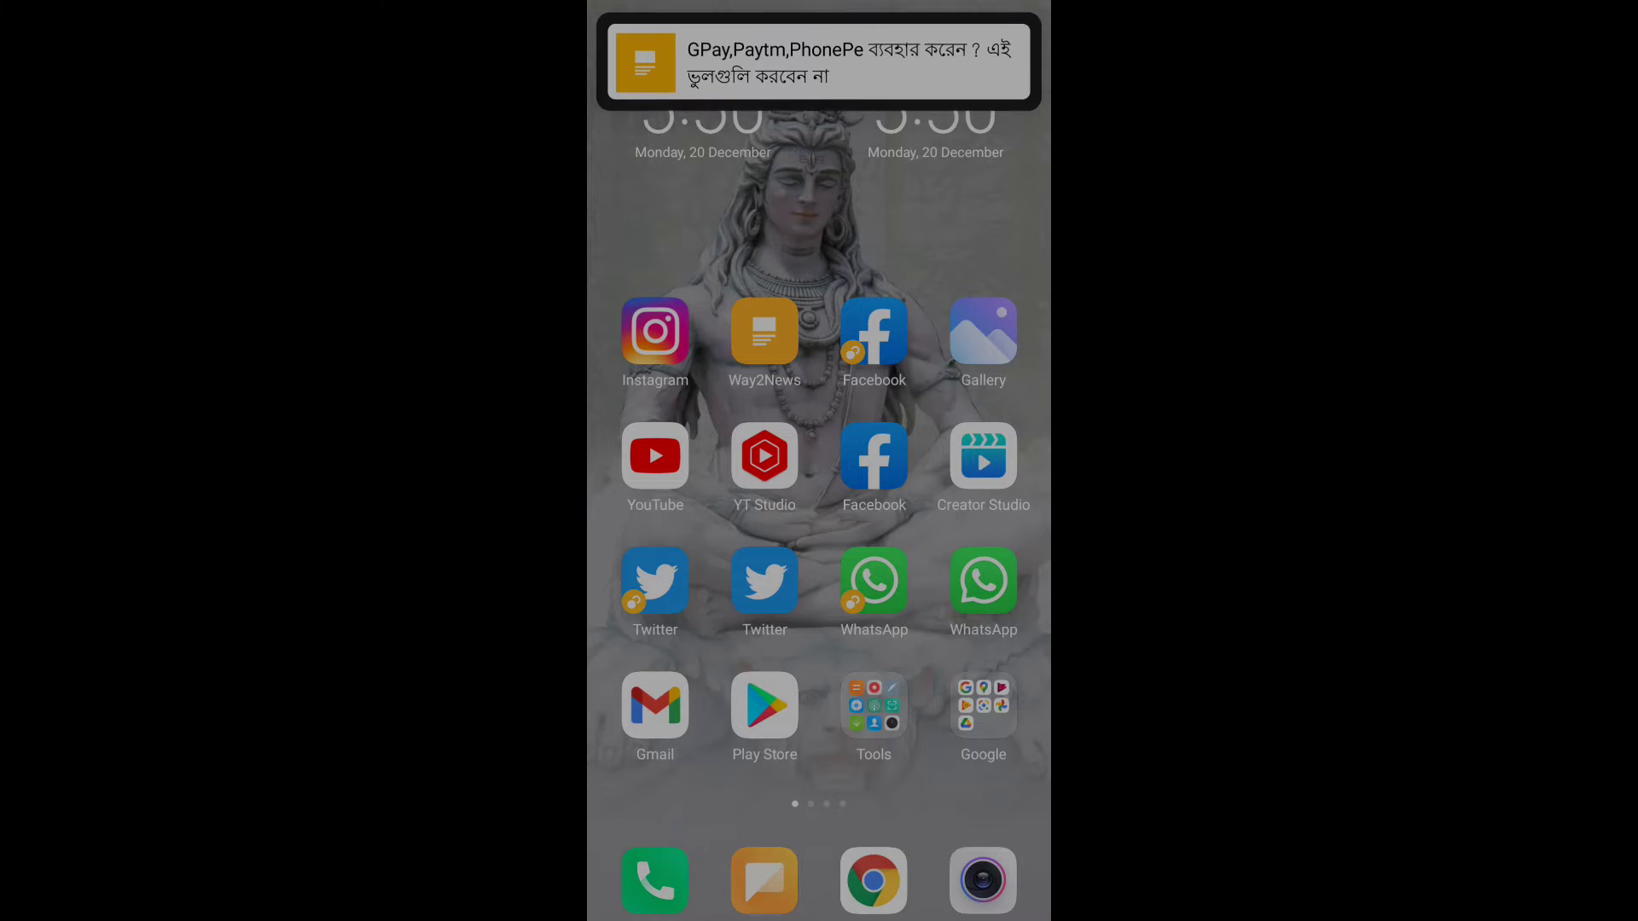
pyautogui.click(654, 879)
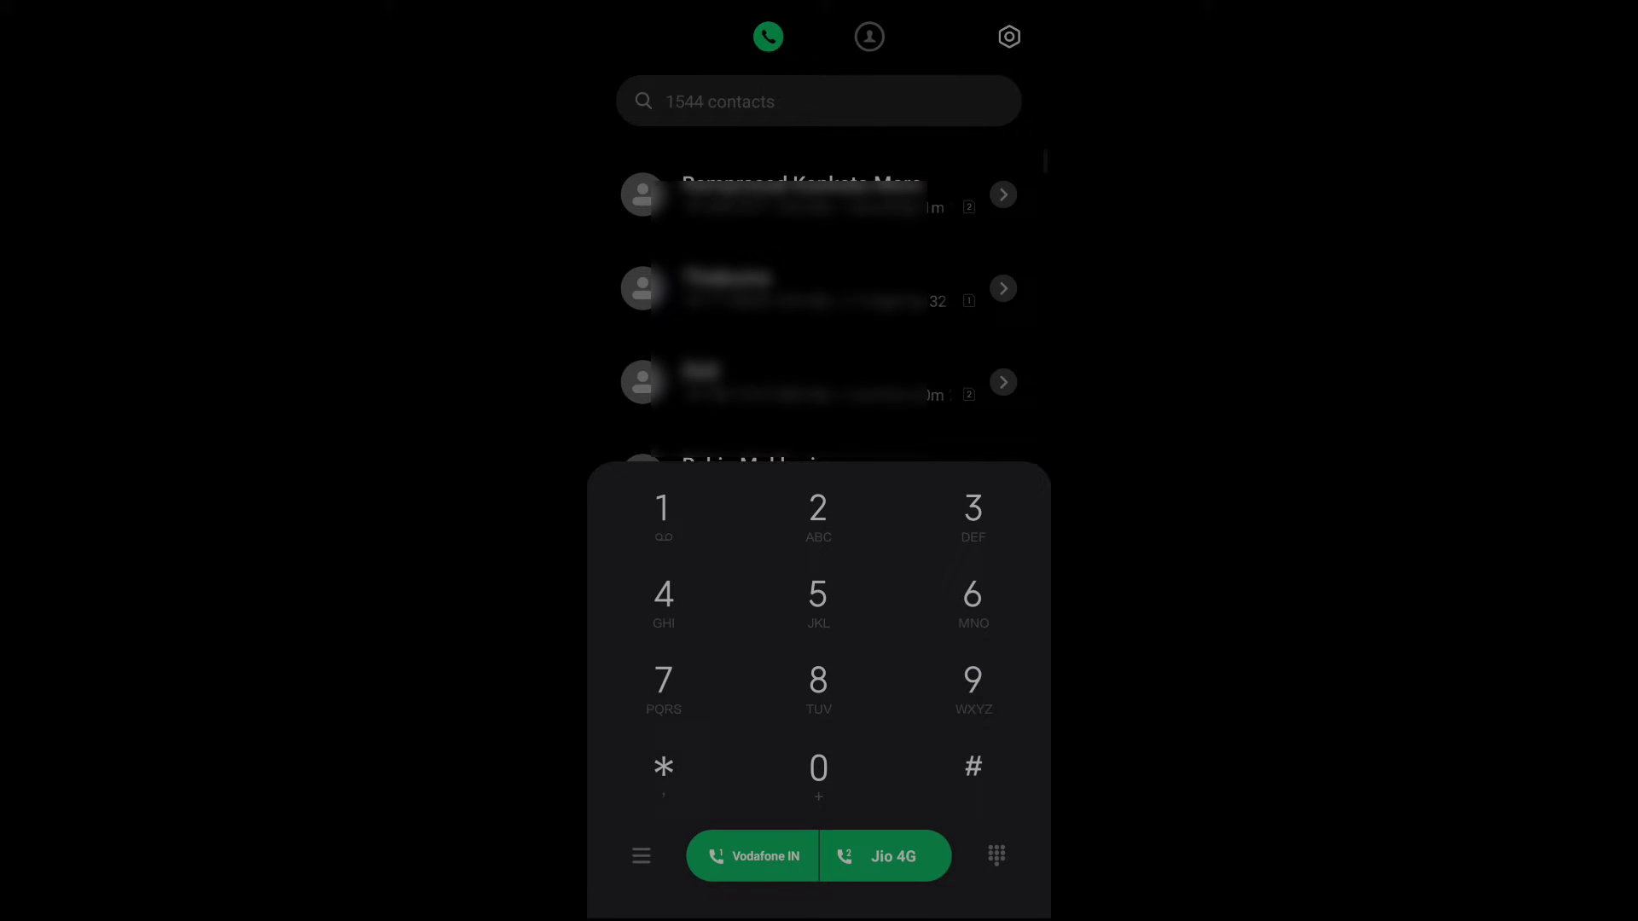
pyautogui.click(818, 593)
pyautogui.click(972, 680)
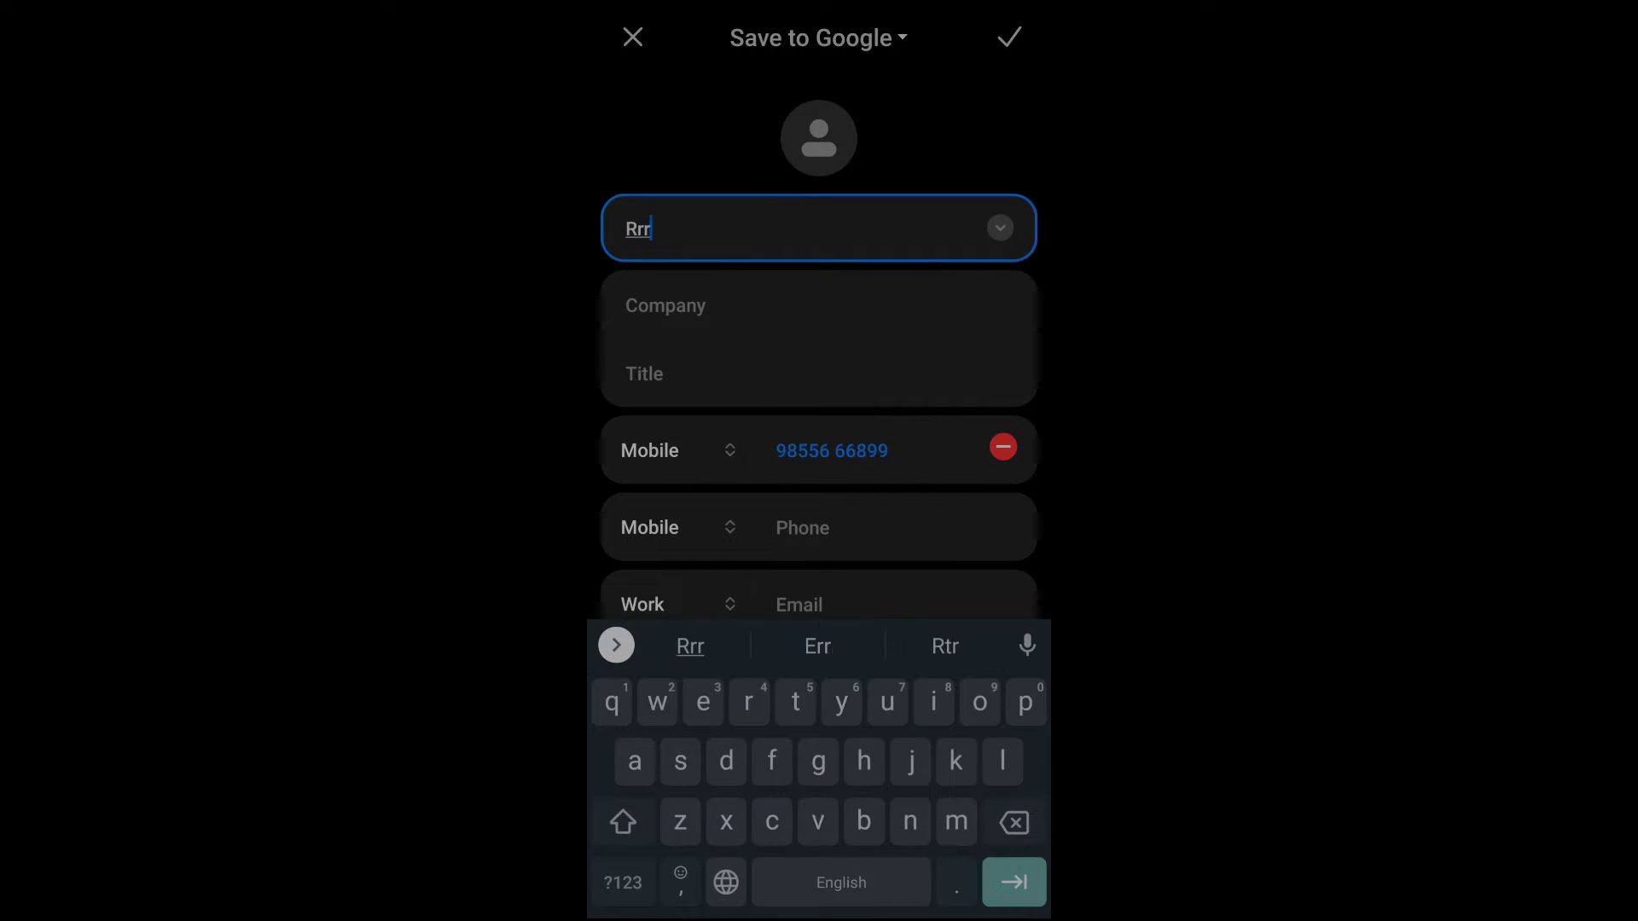
pyautogui.write('rr')
pyautogui.click(633, 37)
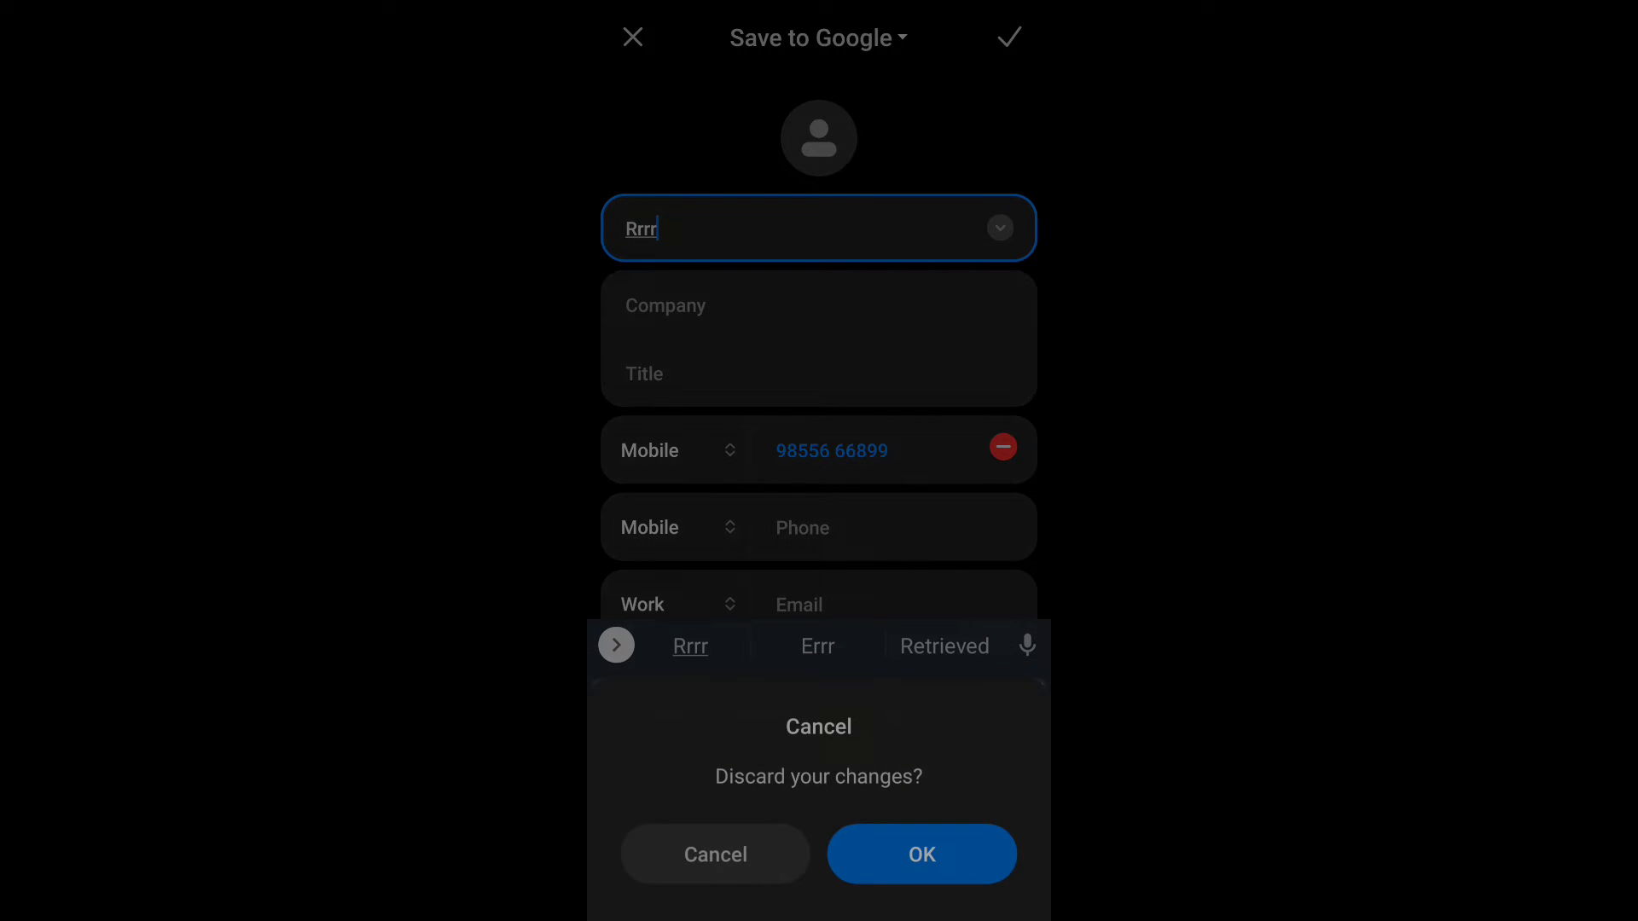
pyautogui.click(712, 852)
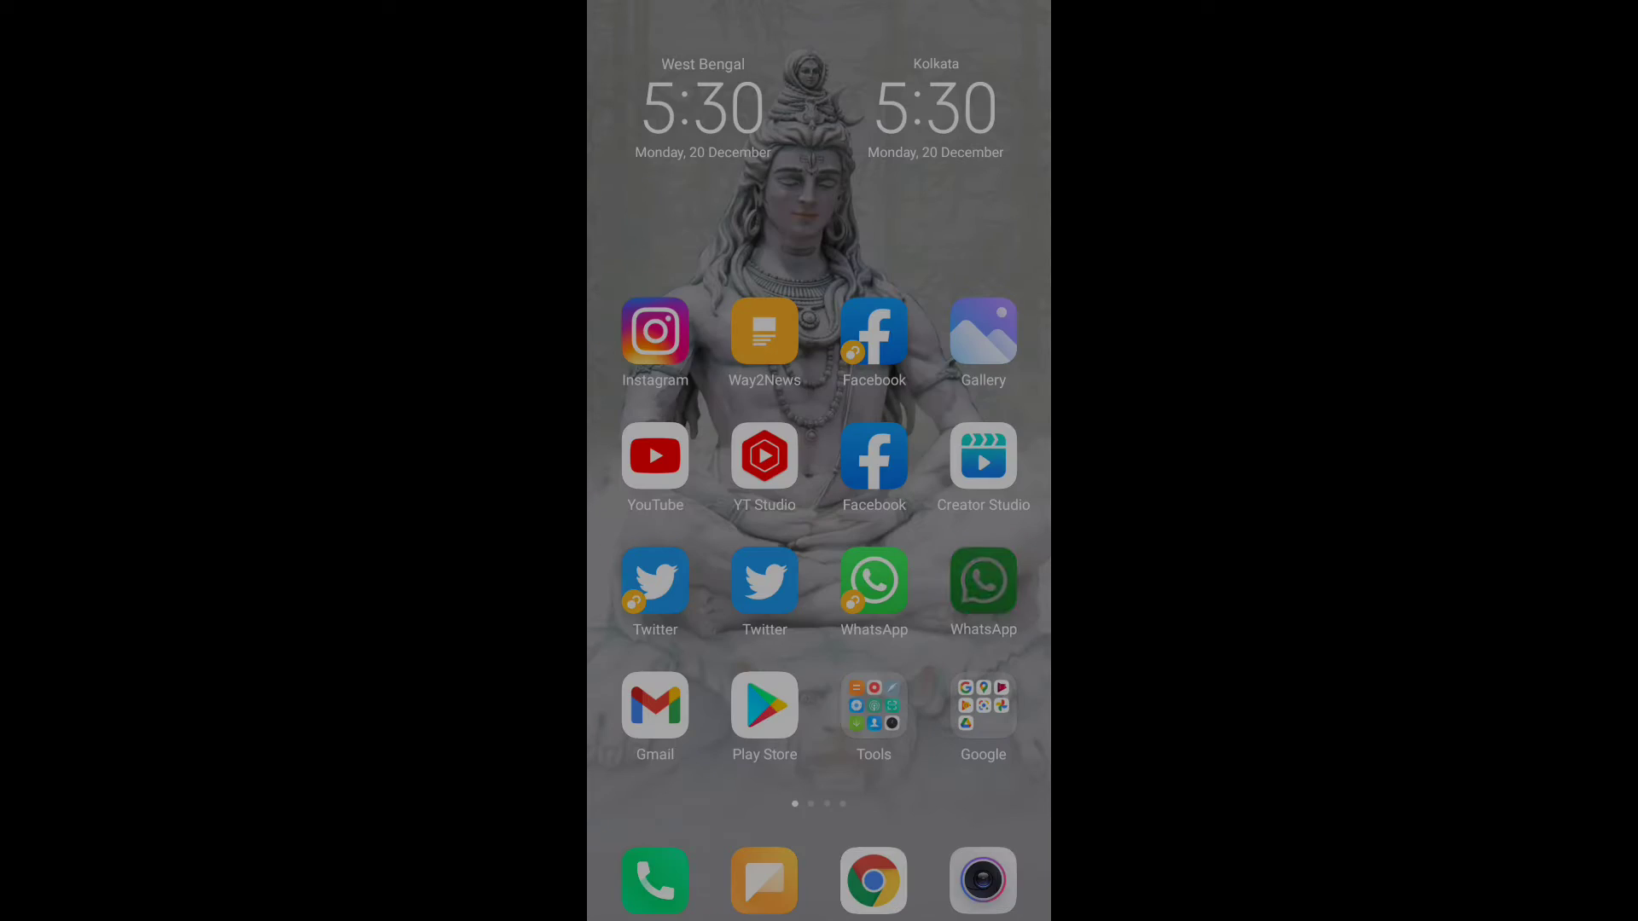
# Launch WhatsApp and open the new-chat Select contact list of 593 contacts
pyautogui.click(983, 582)
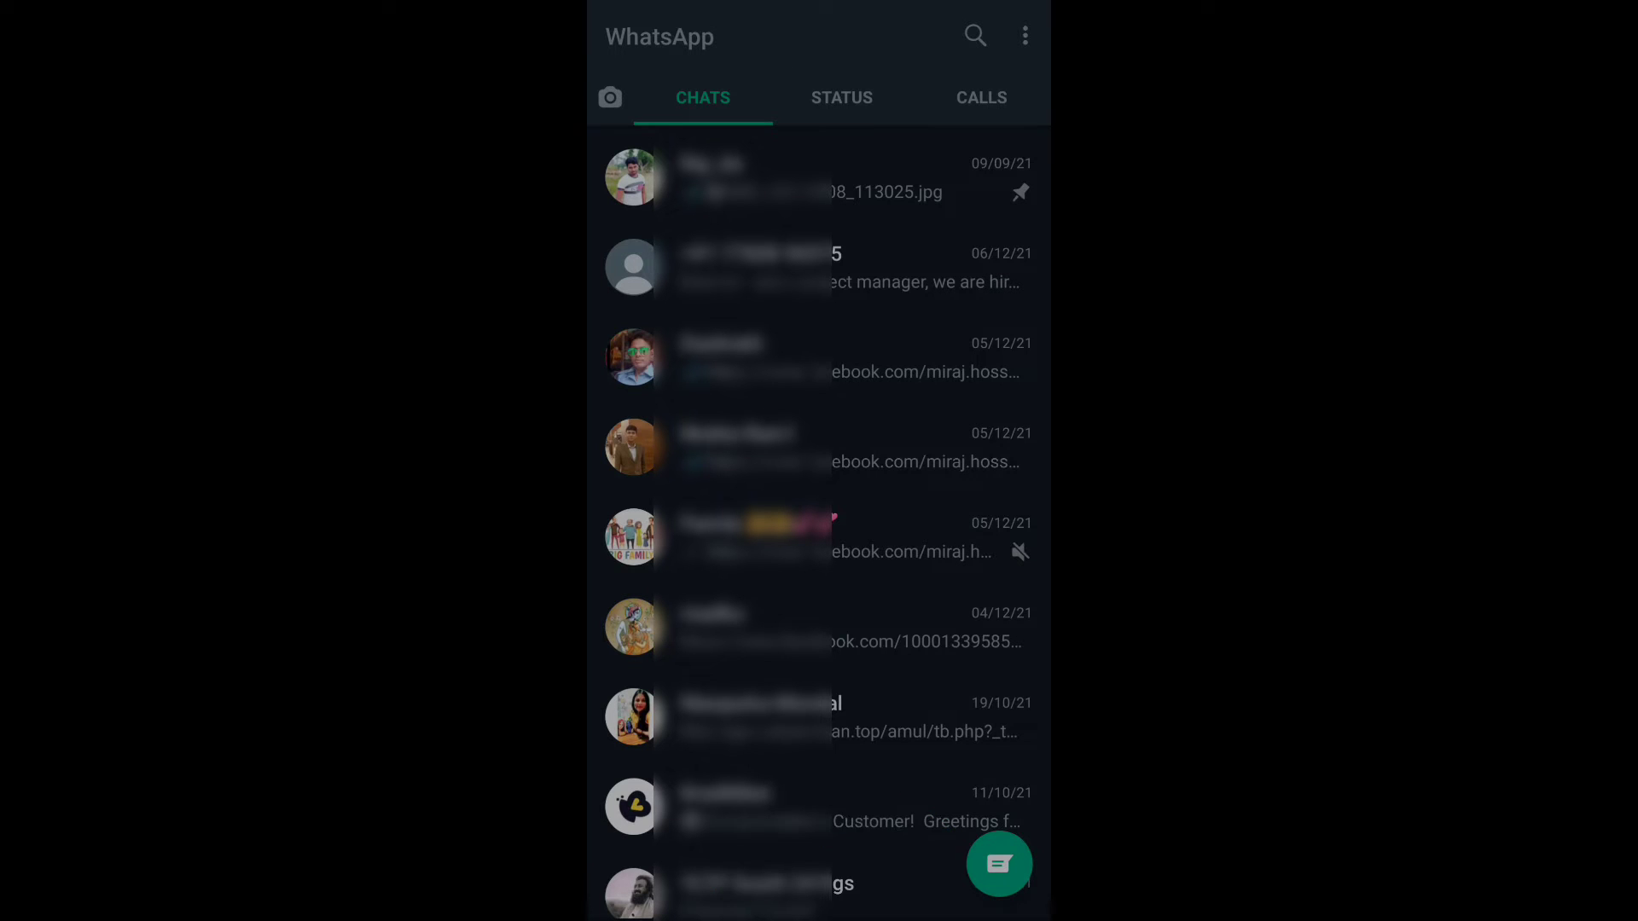
pyautogui.click(1000, 865)
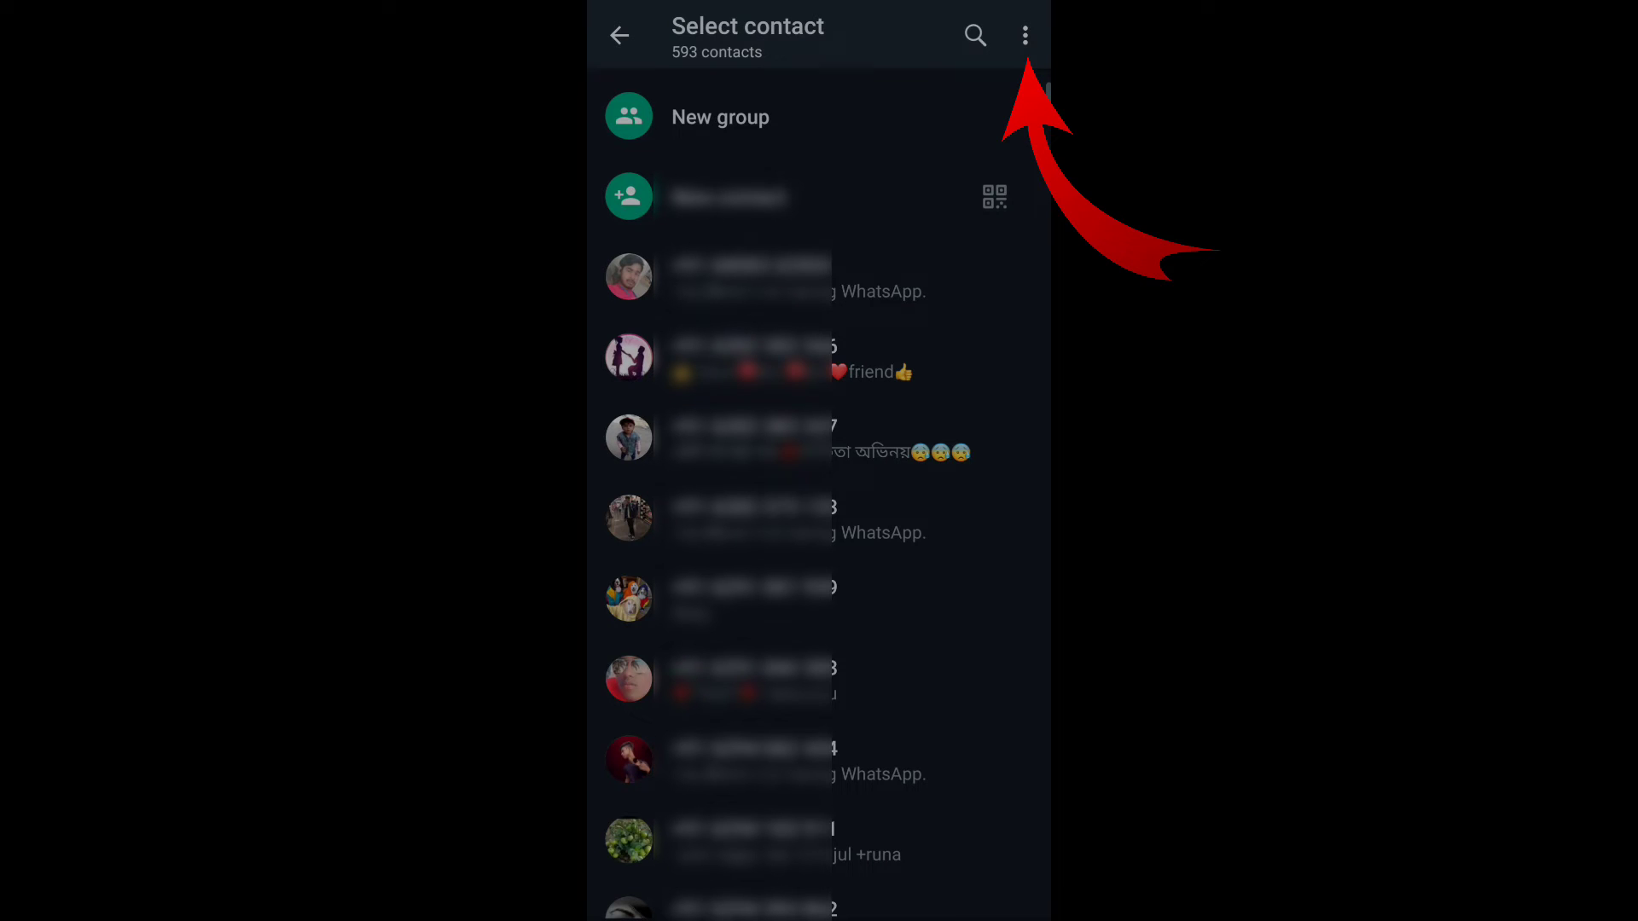
# Choose Refresh from the Select contact overflow menu
pyautogui.click(1025, 34)
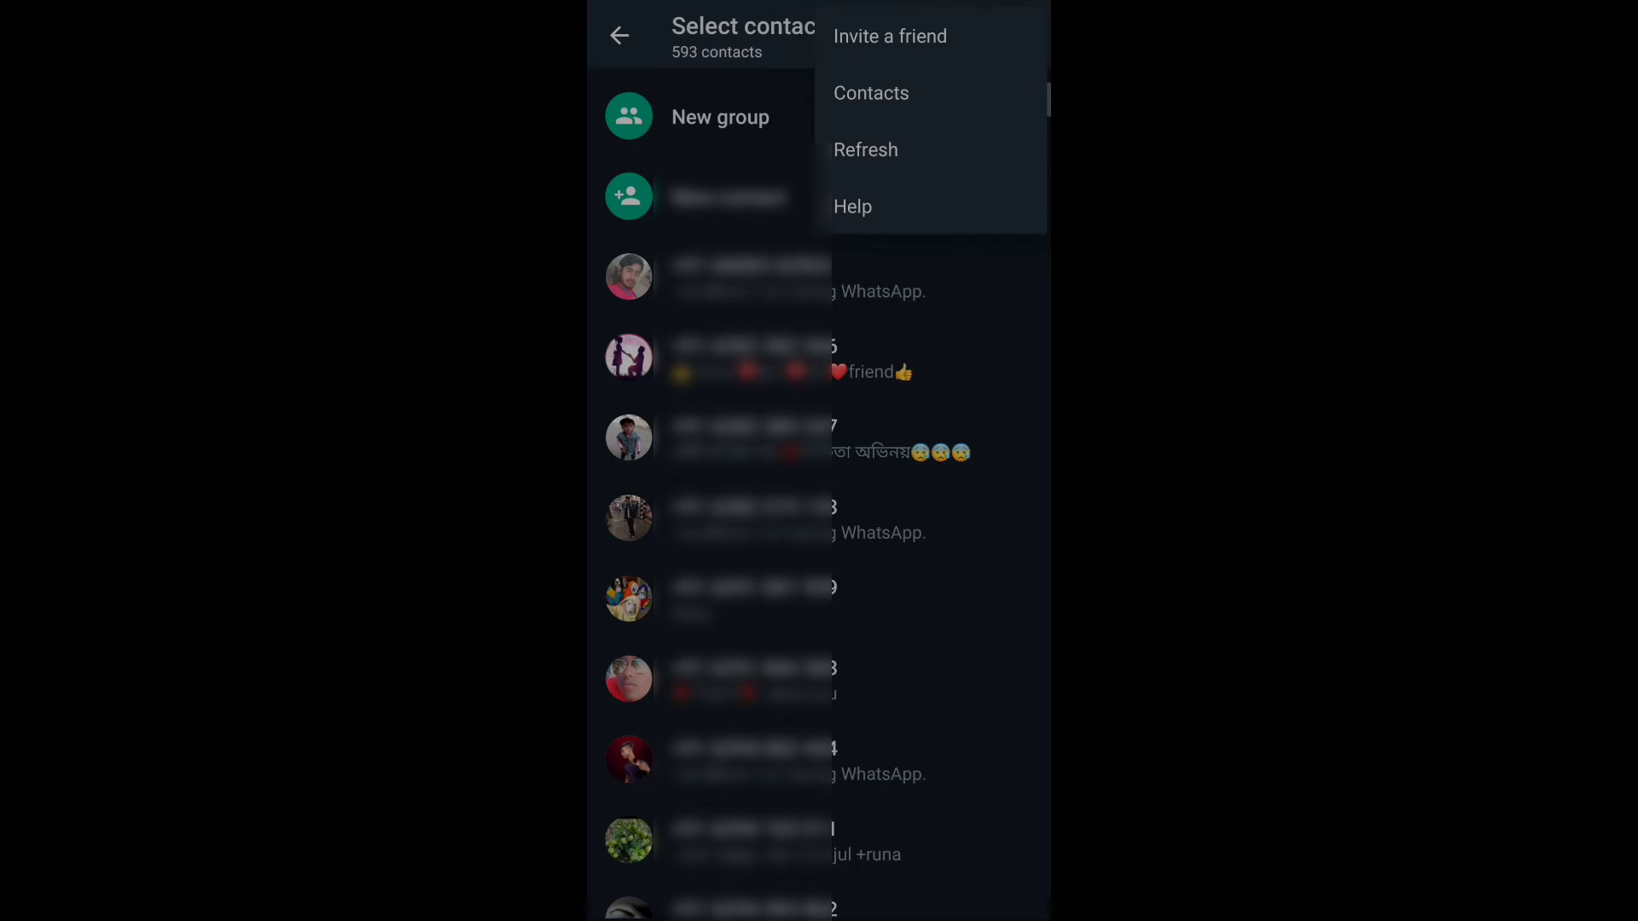
pyautogui.click(865, 148)
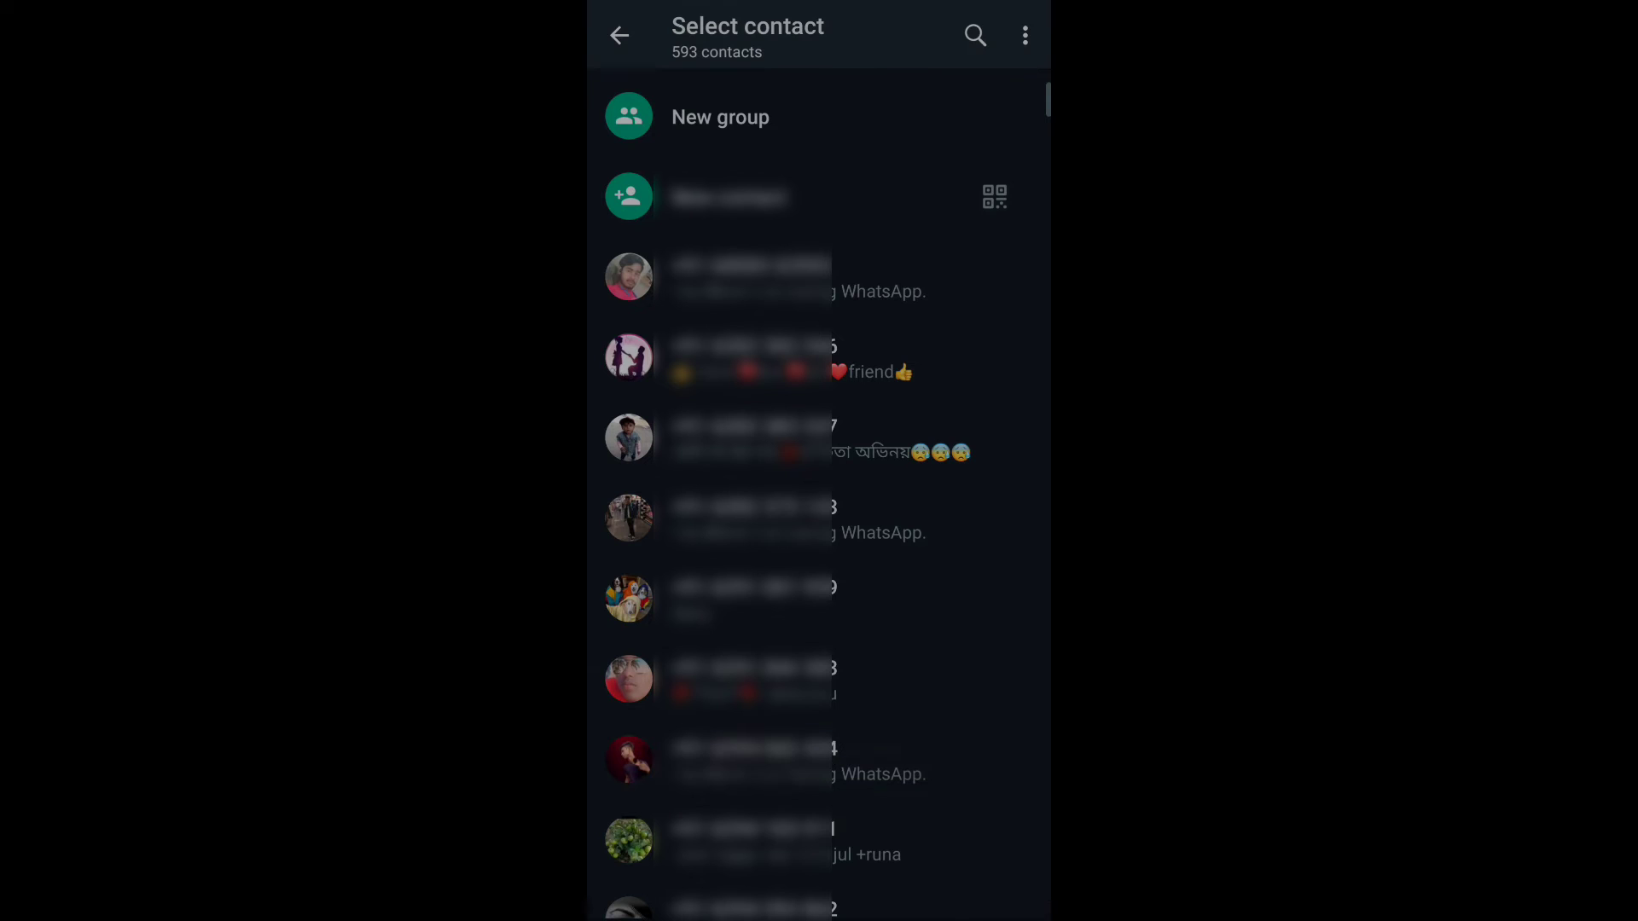
pyautogui.click(976, 35)
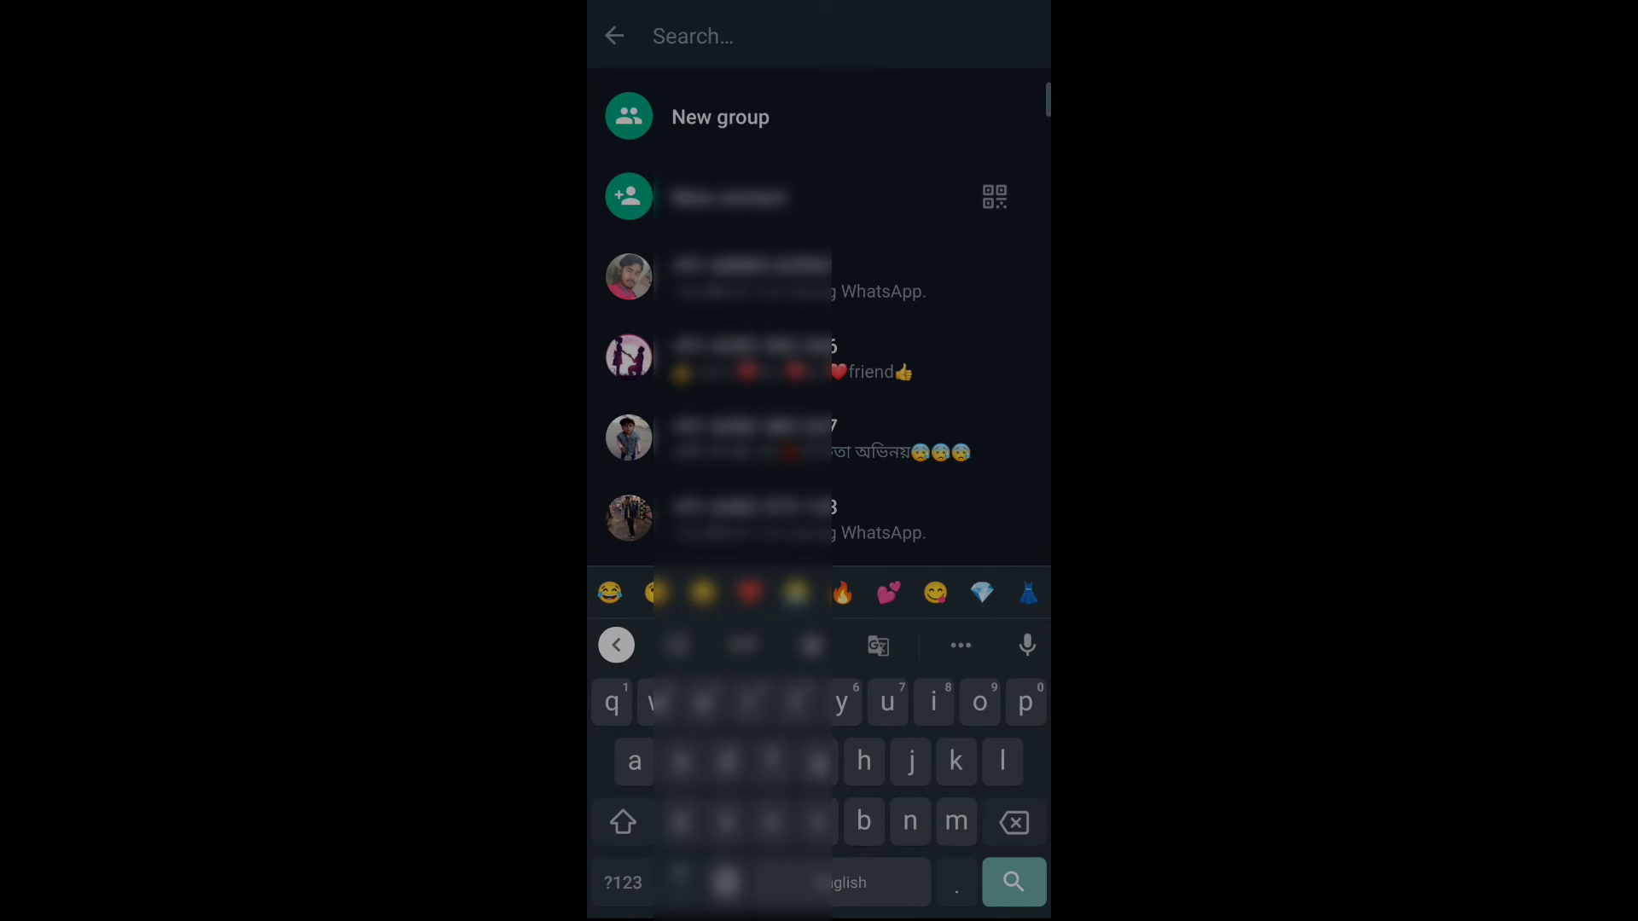
pyautogui.write('ttt')
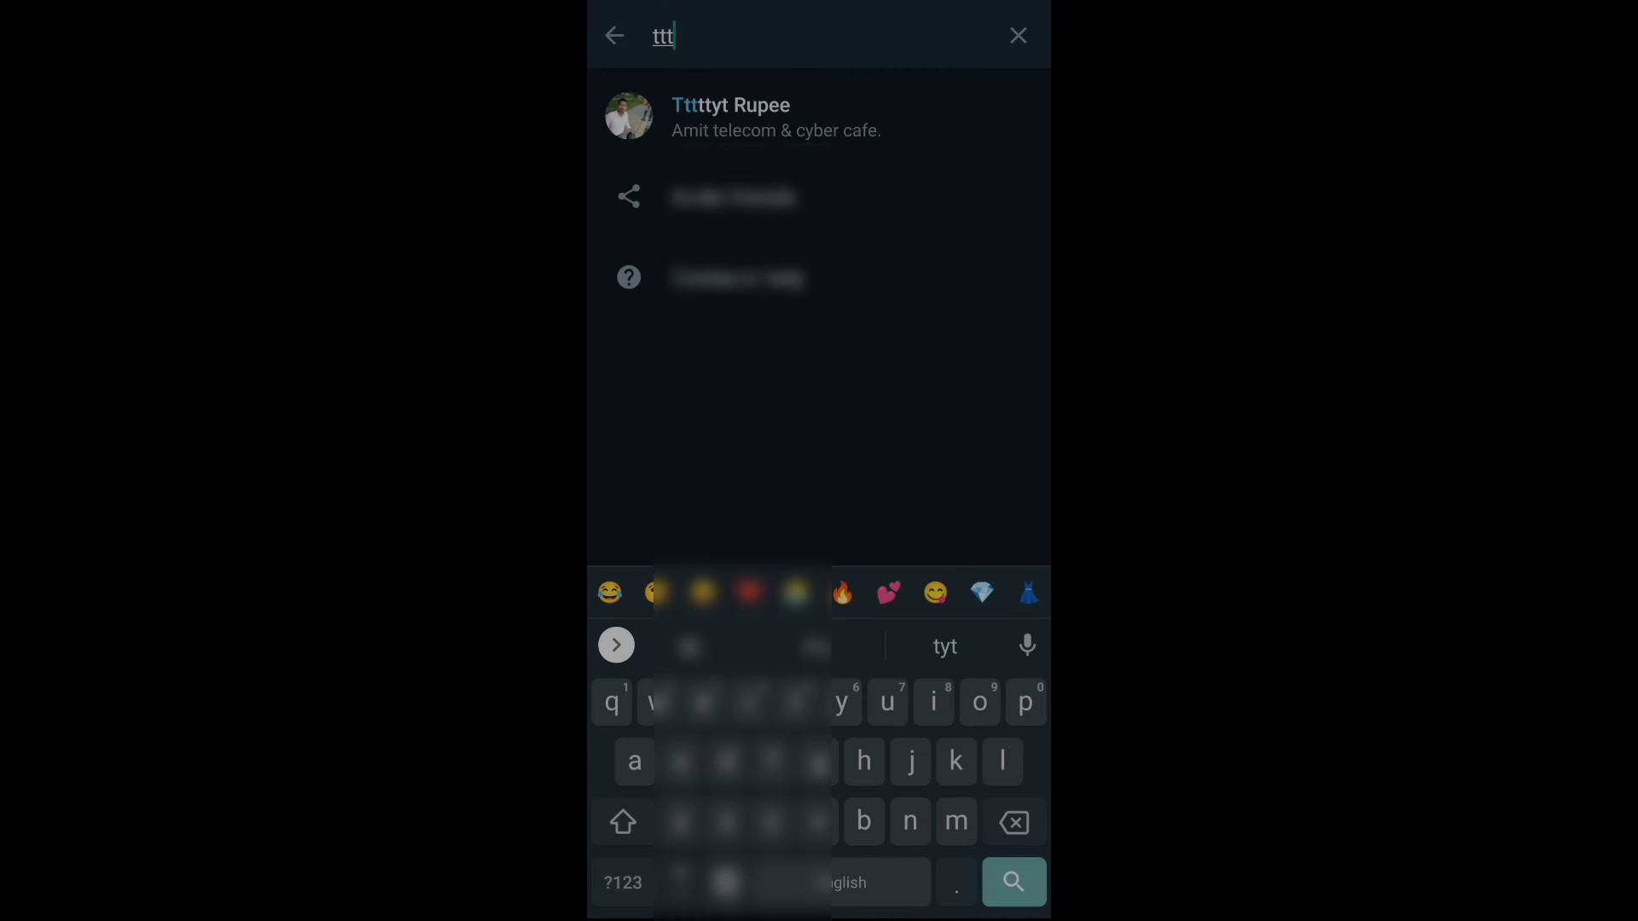
# Back out to Chats, then reopen Select contact and its search
pyautogui.press('Escape')
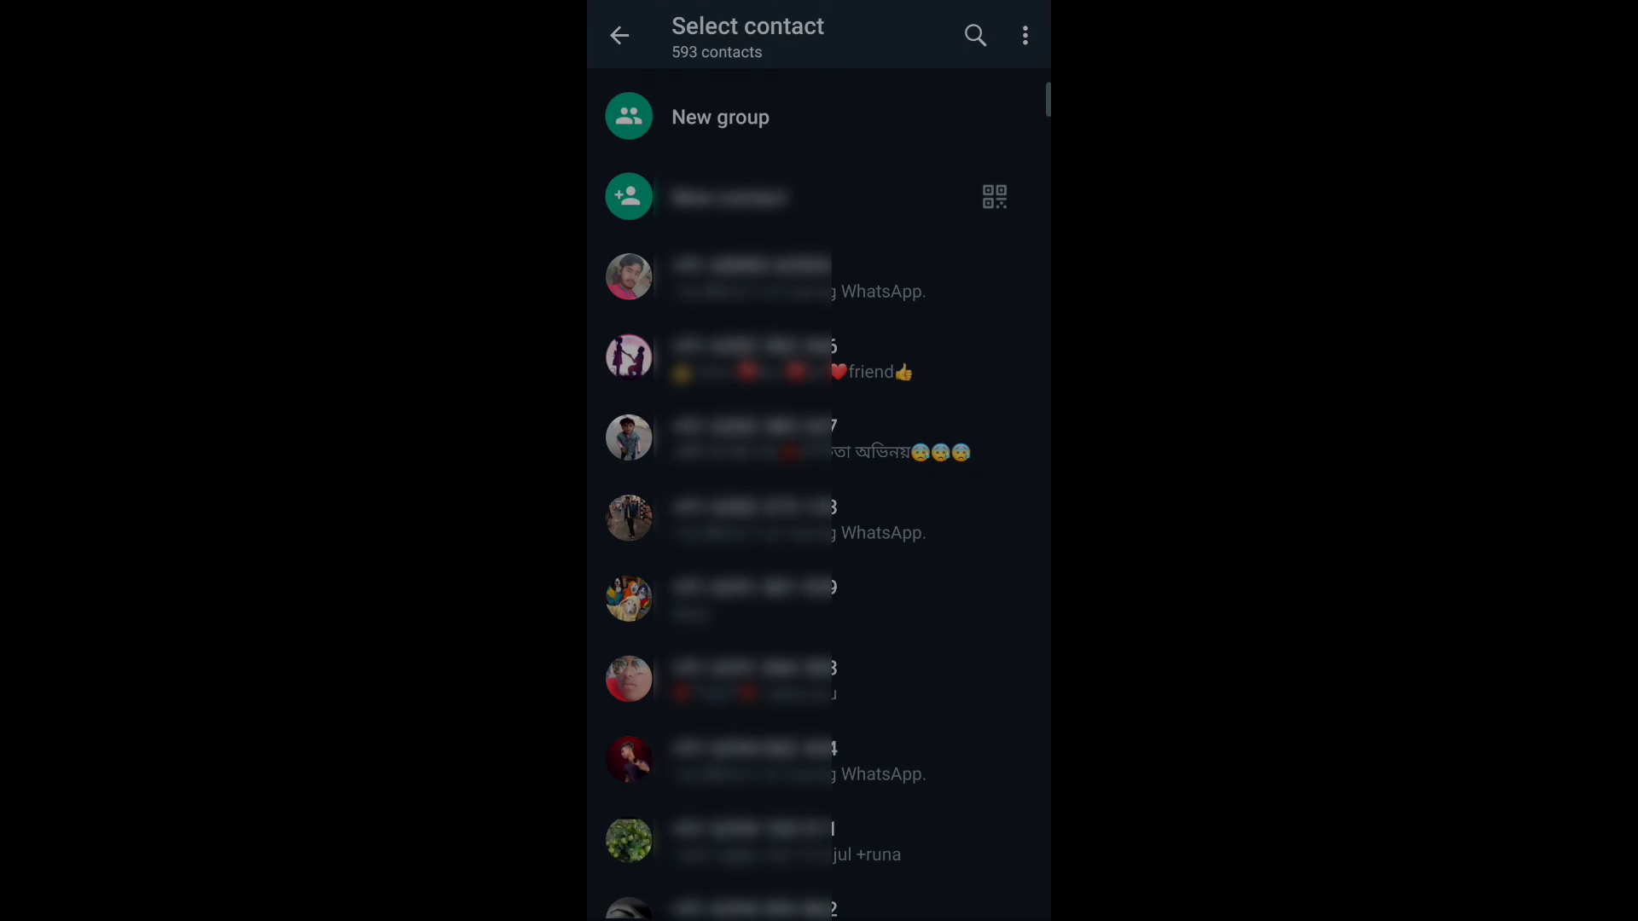
pyautogui.press('Escape')
pyautogui.click(996, 865)
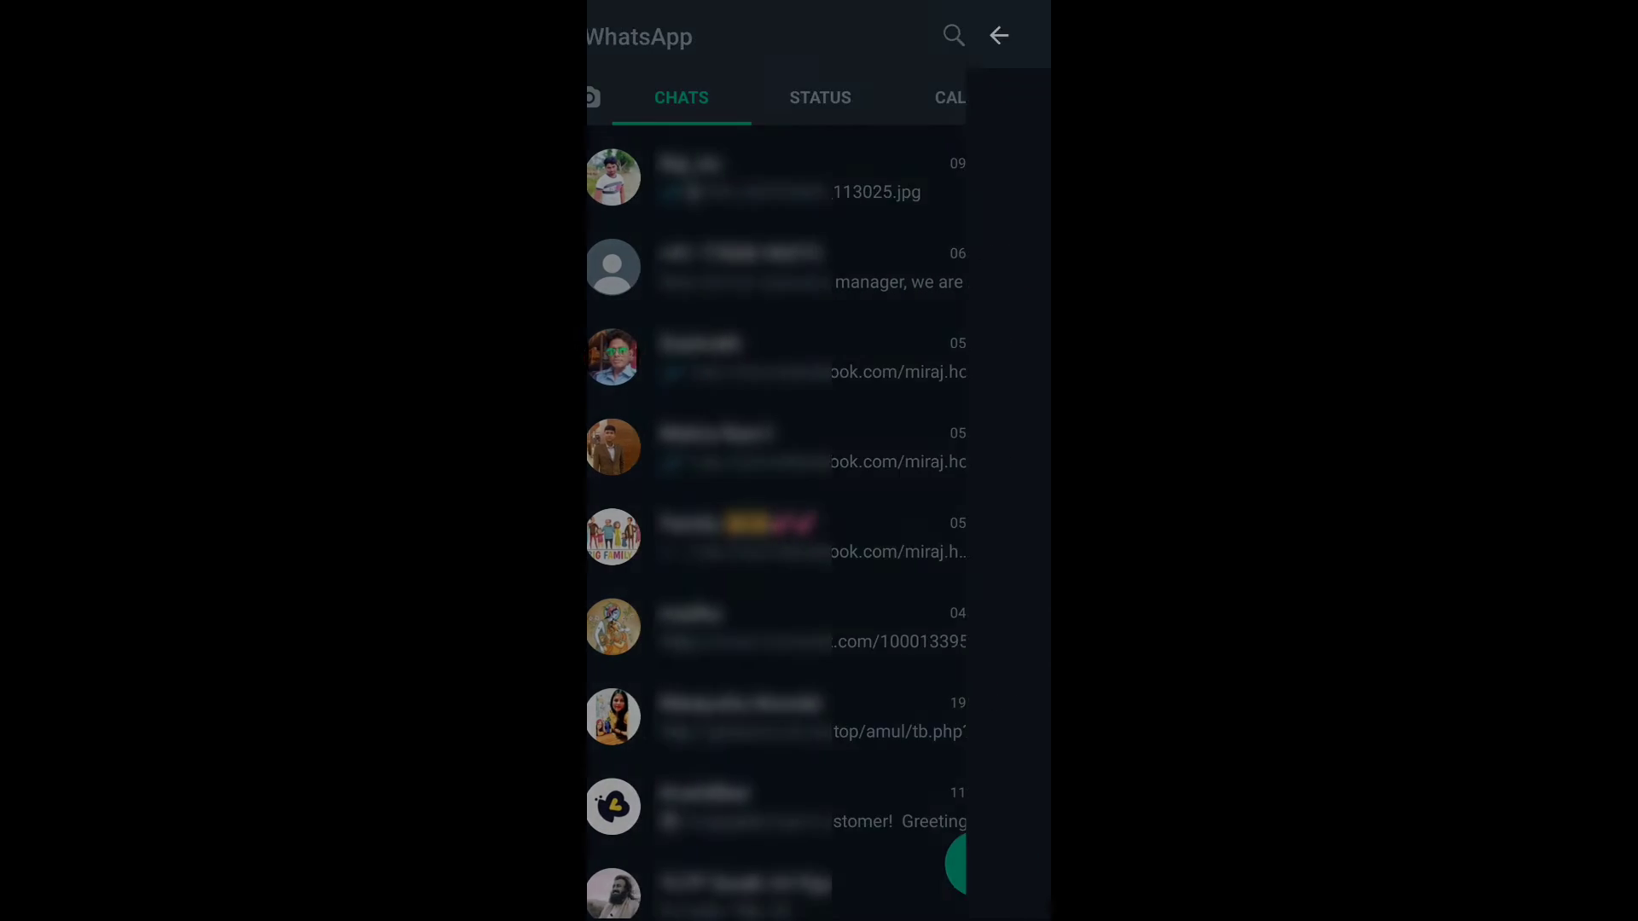
pyautogui.click(975, 35)
# Close the contact search, return to Chats, and go to the Android home screen
pyautogui.click(615, 37)
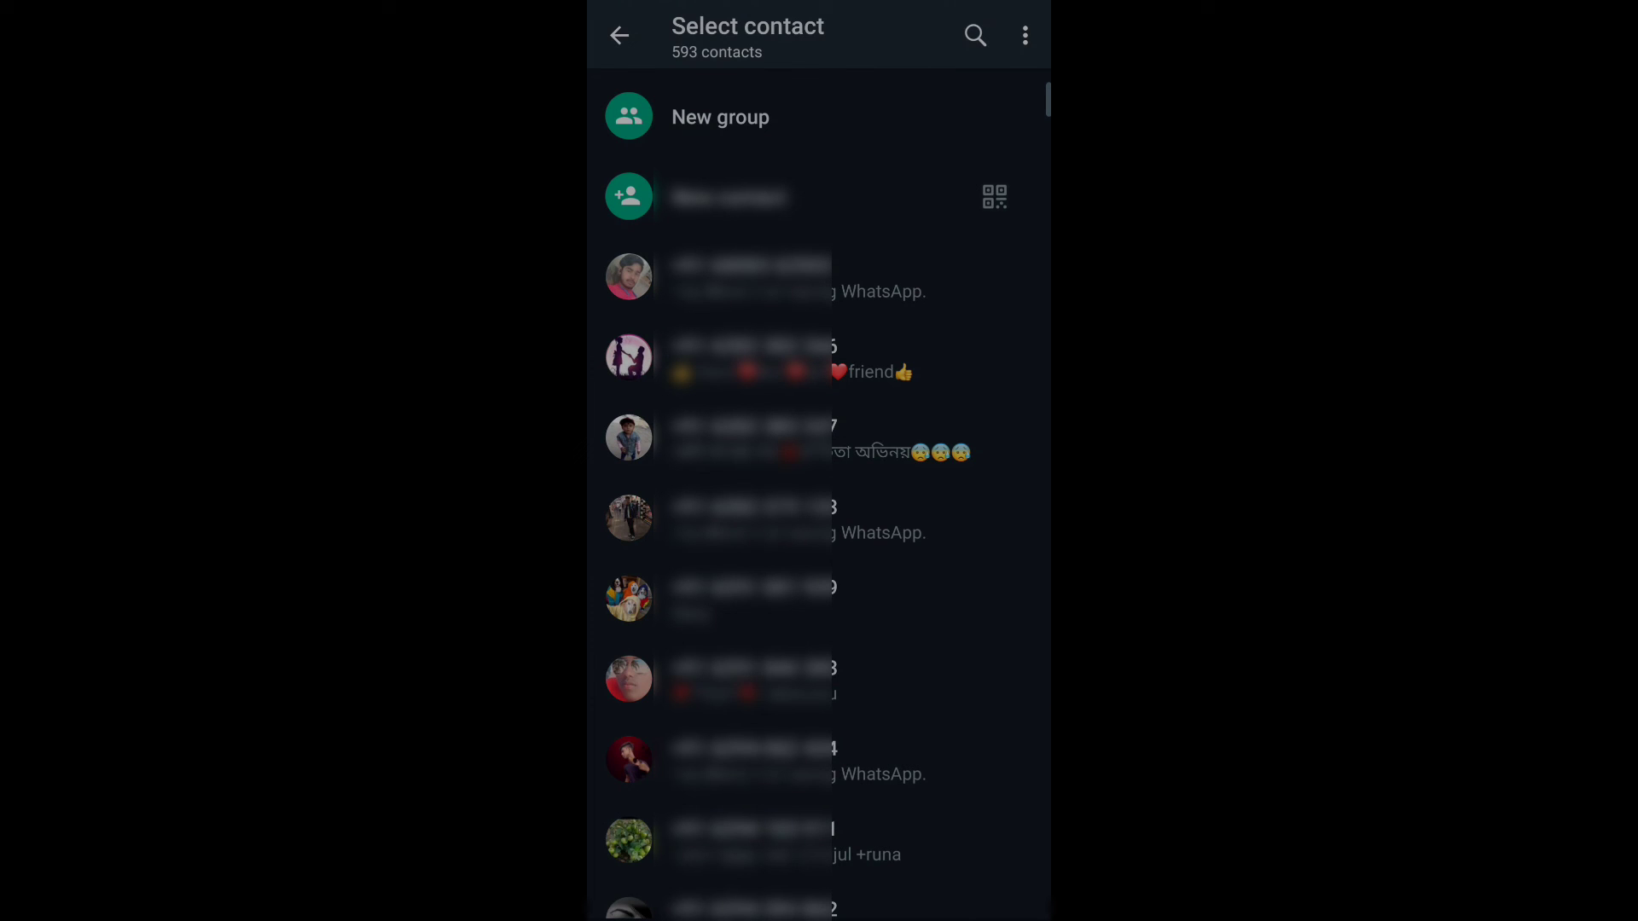
pyautogui.click(620, 35)
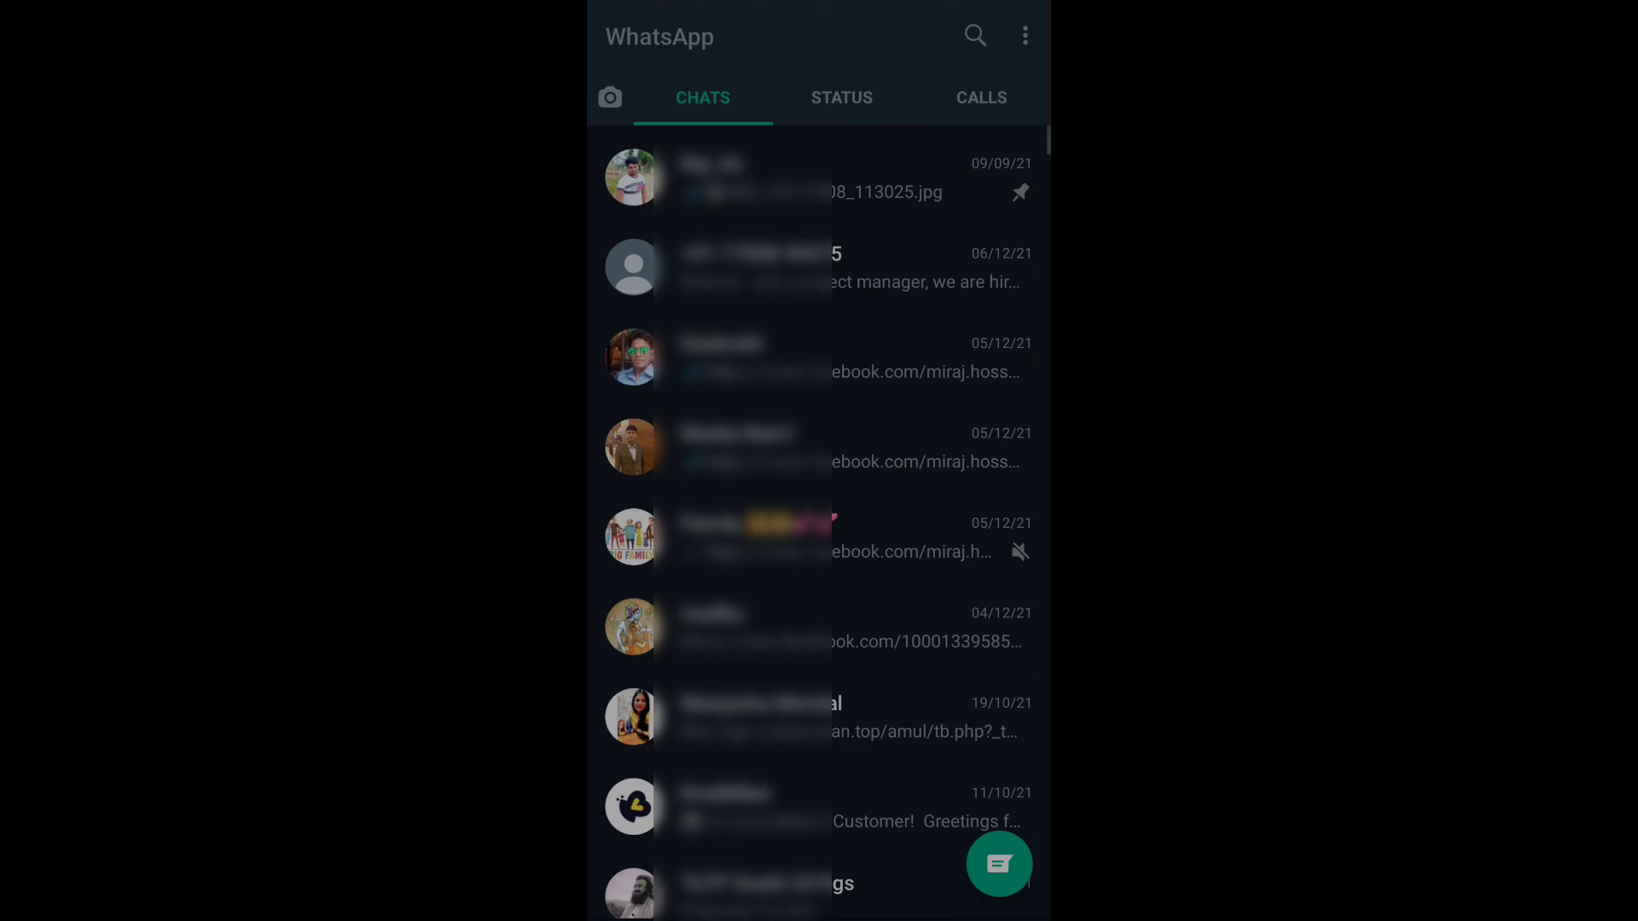
pyautogui.press('Home')
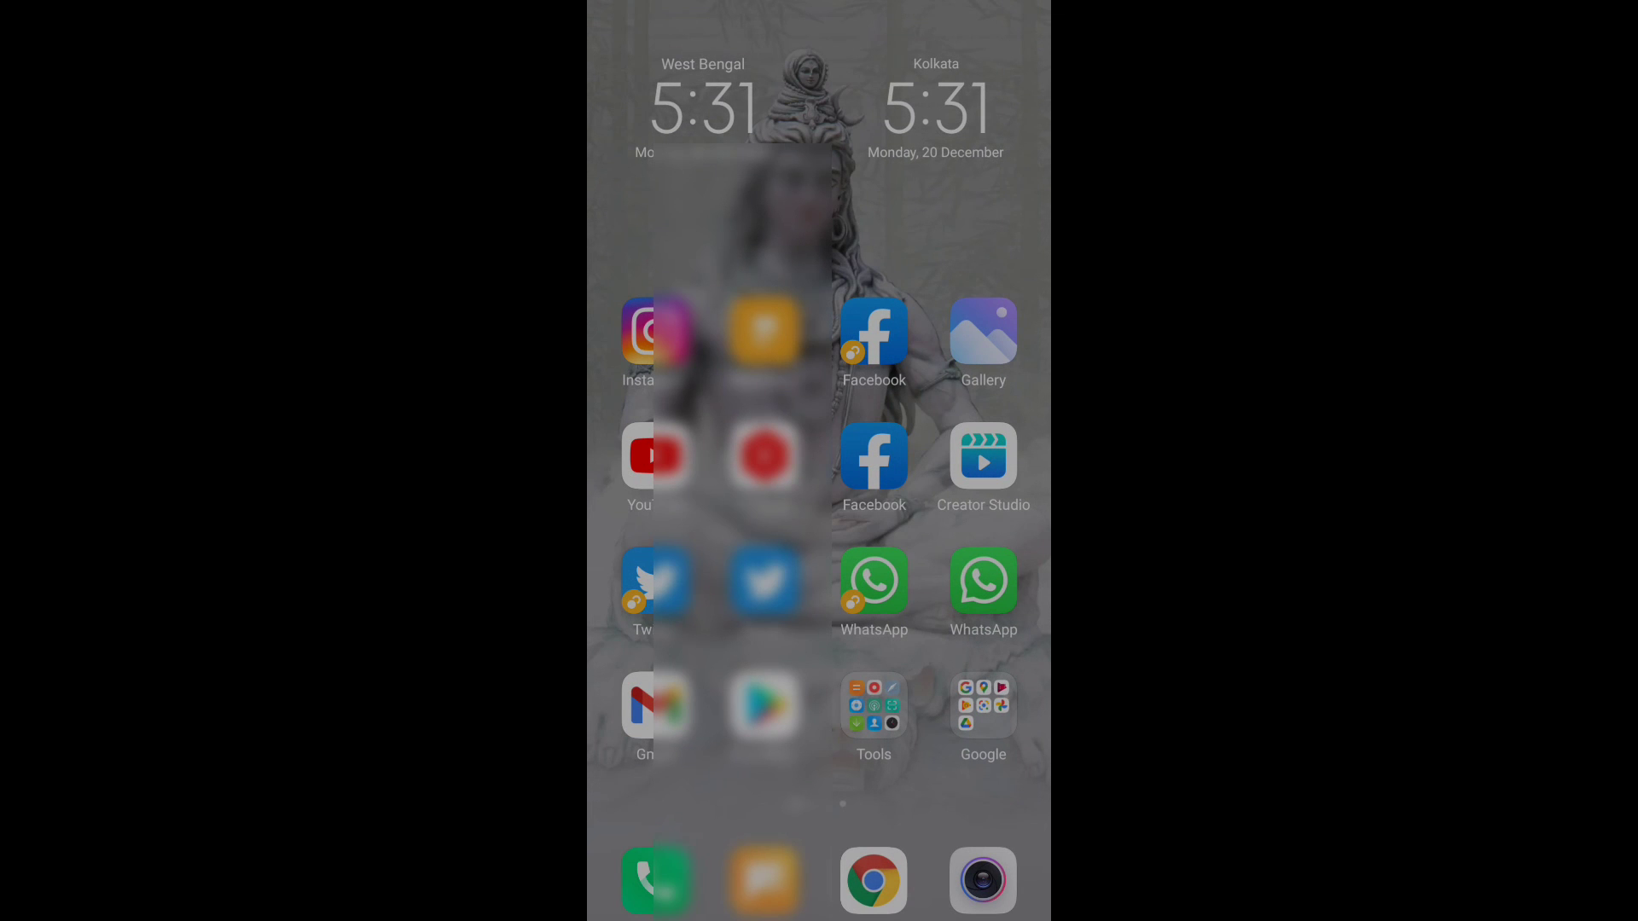